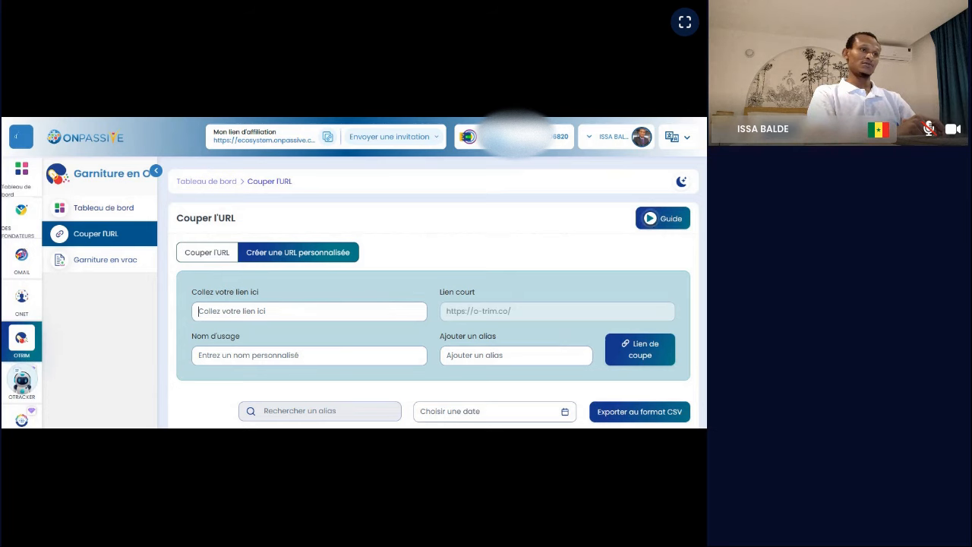
# Fill in the custom URL form with the copied affiliate link plus a trailing A, the custom name AZE and the alias TYRE.
pyautogui.hotkey('ctrl', 'v')
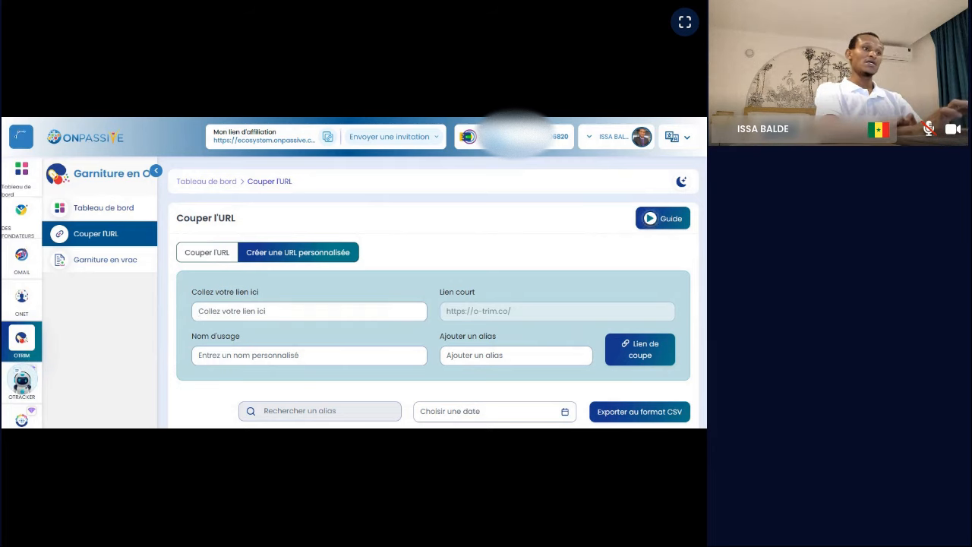
pyautogui.hotkey('ctrl', 'v')
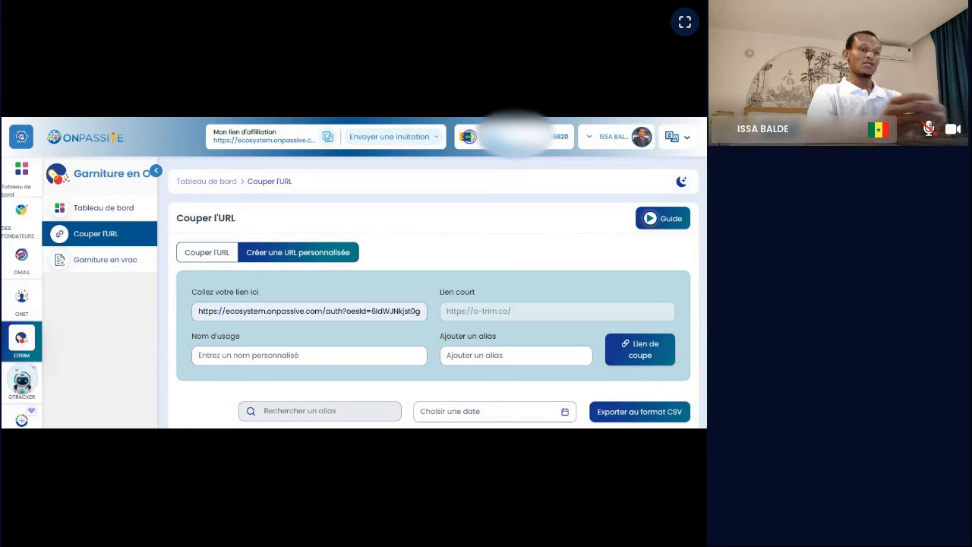
pyautogui.write('A')
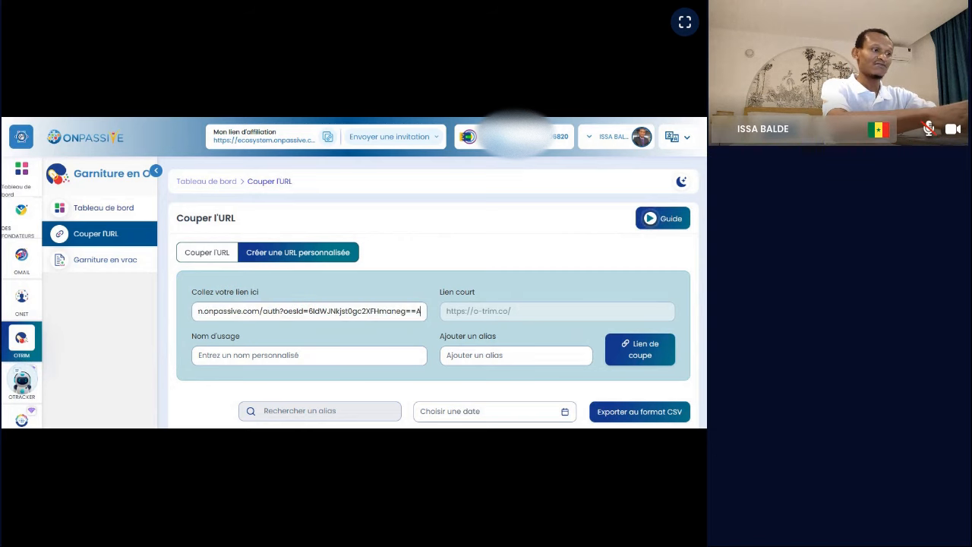
pyautogui.click(228, 354)
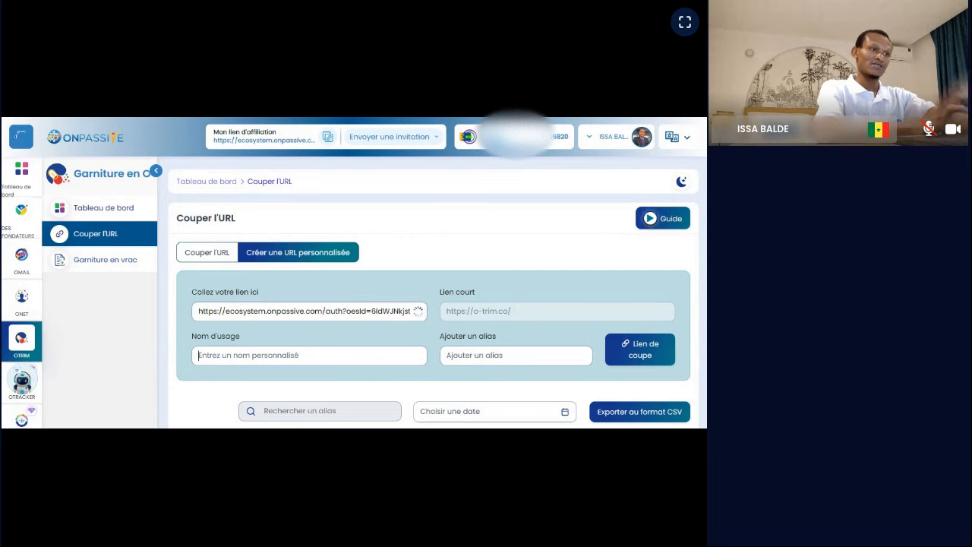
pyautogui.write('AZE')
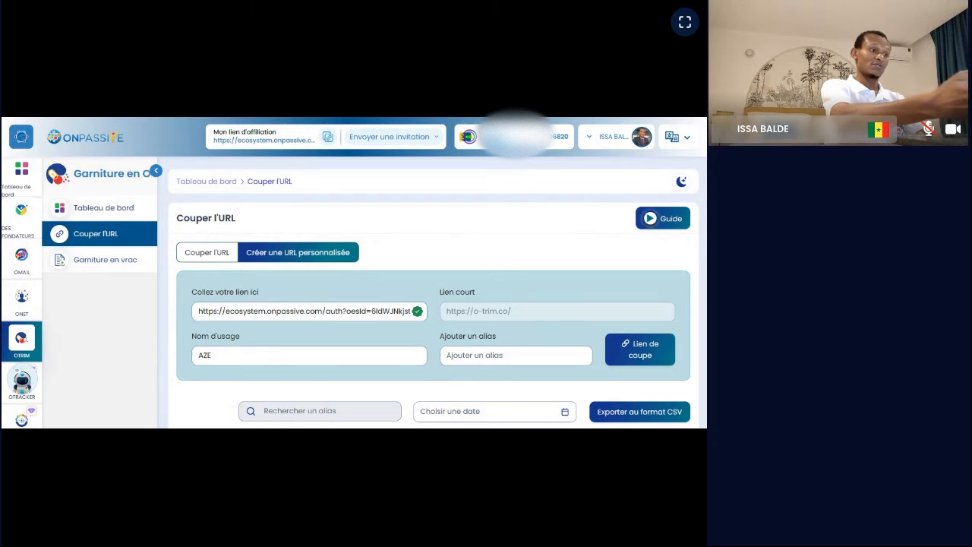
pyautogui.write('TYRE')
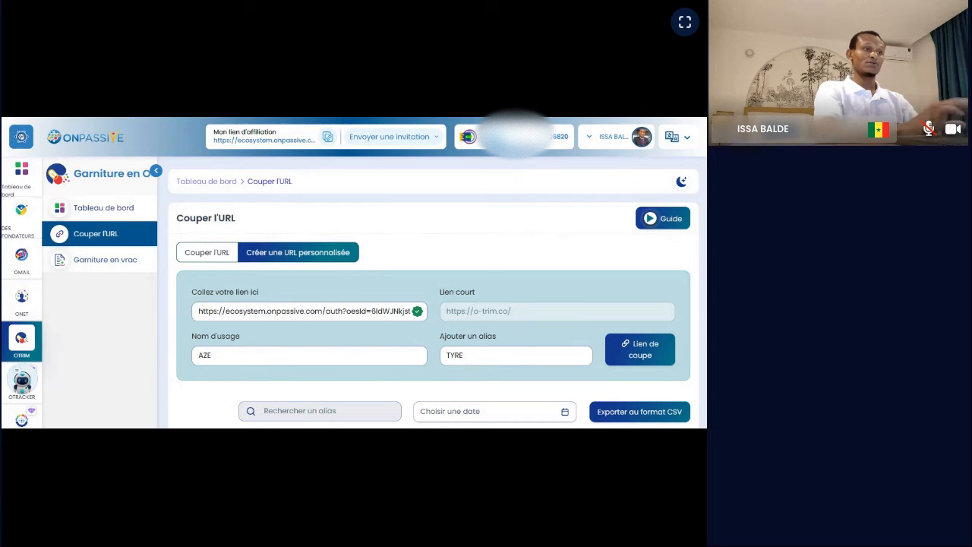
# Try to trim the link and decline the OTP preview for collecting prospects.
pyautogui.moveTo(643, 358)
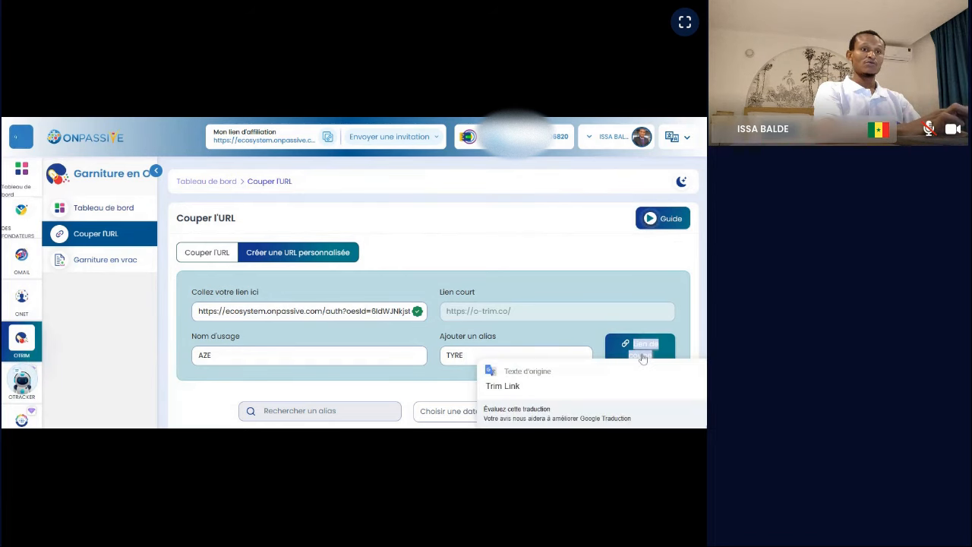
pyautogui.click(645, 354)
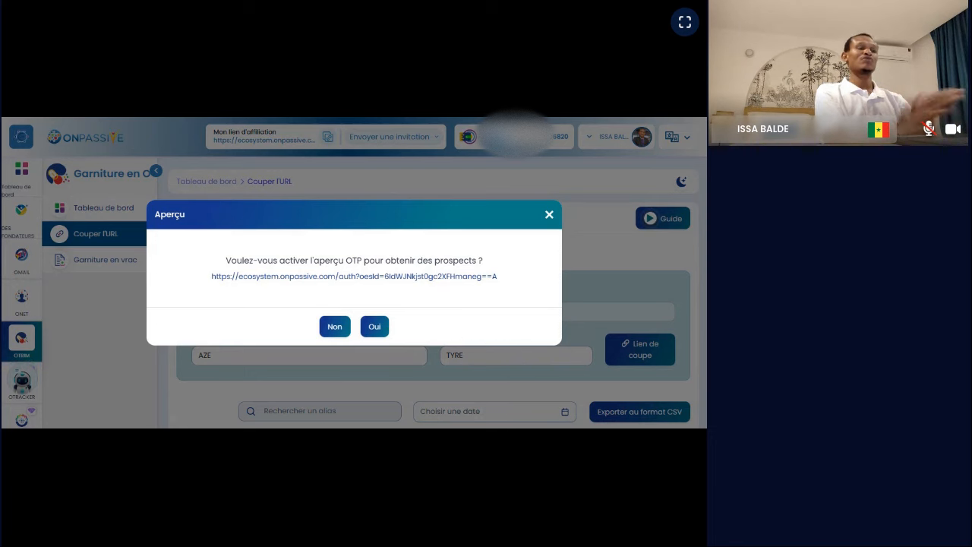
pyautogui.click(335, 327)
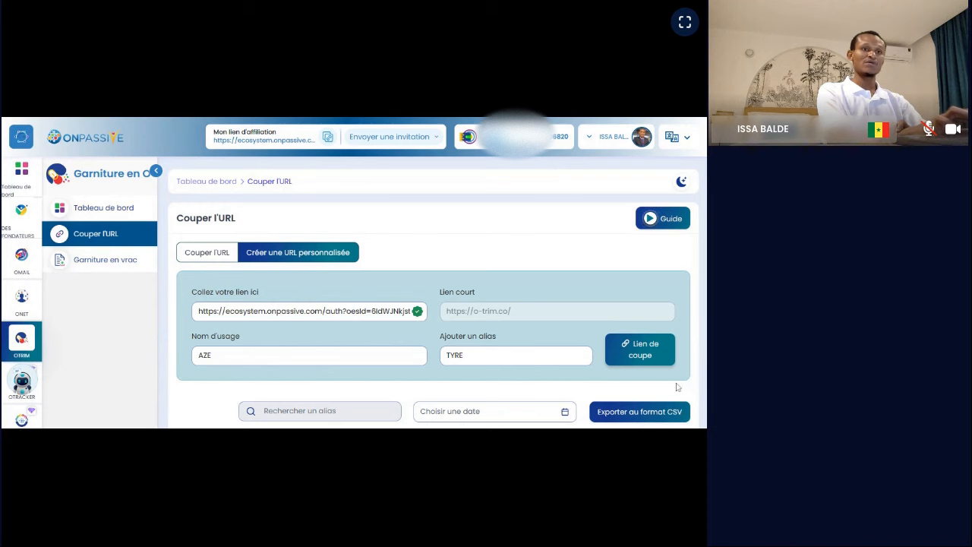
# Examine the list of trimmed URLs, including the short URL, target and click count of the ecosystem link with 40 clicks.
pyautogui.scroll(-3, 675, 389)
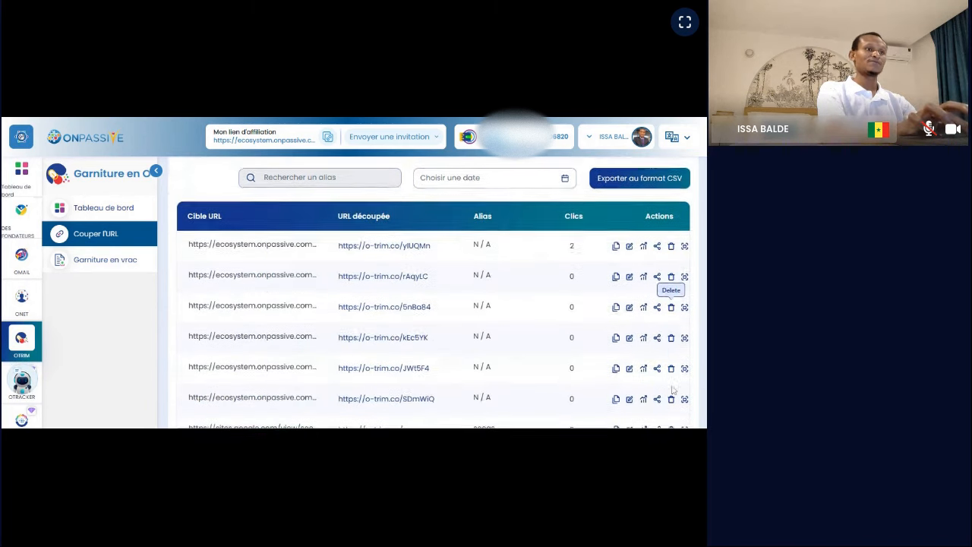
pyautogui.scroll(-1, 673, 390)
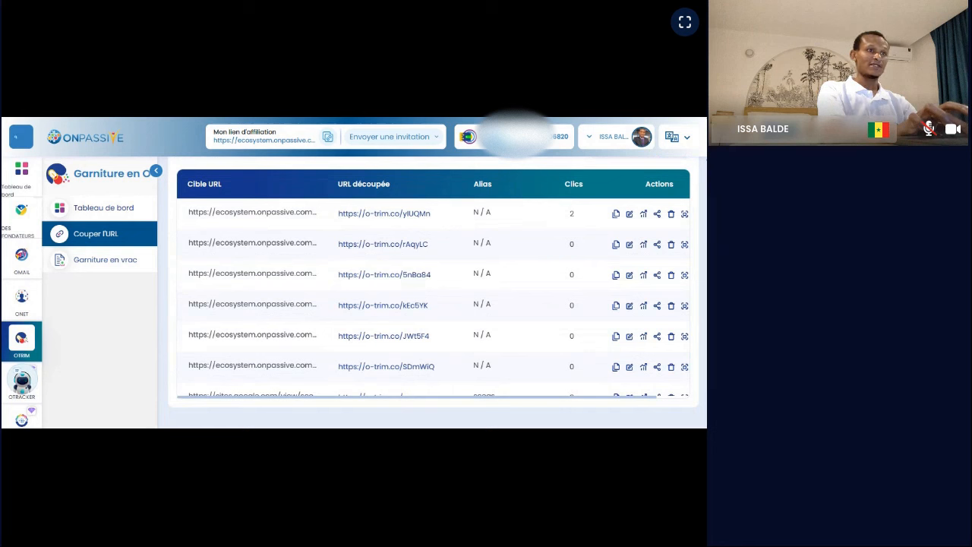
pyautogui.scroll(-1, 611, 374)
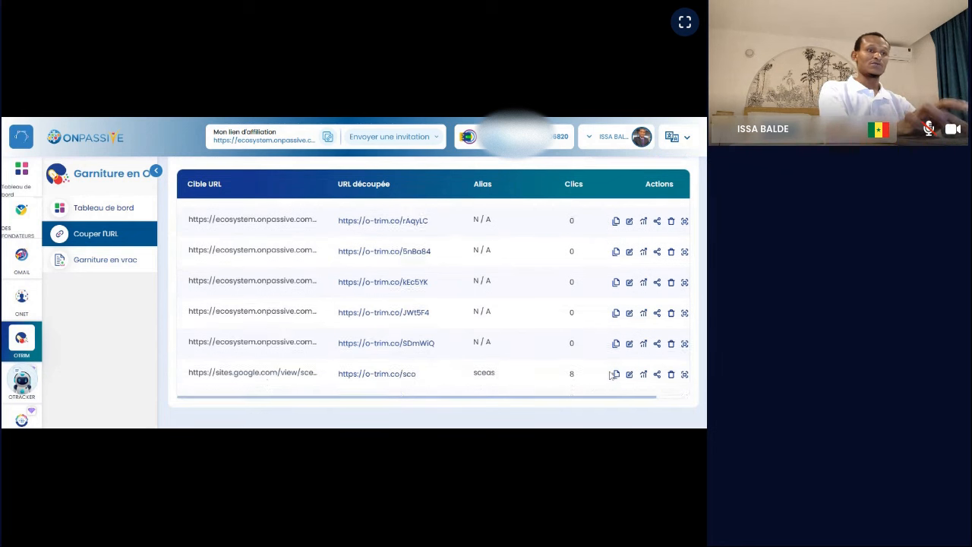
pyautogui.scroll(-10, 611, 374)
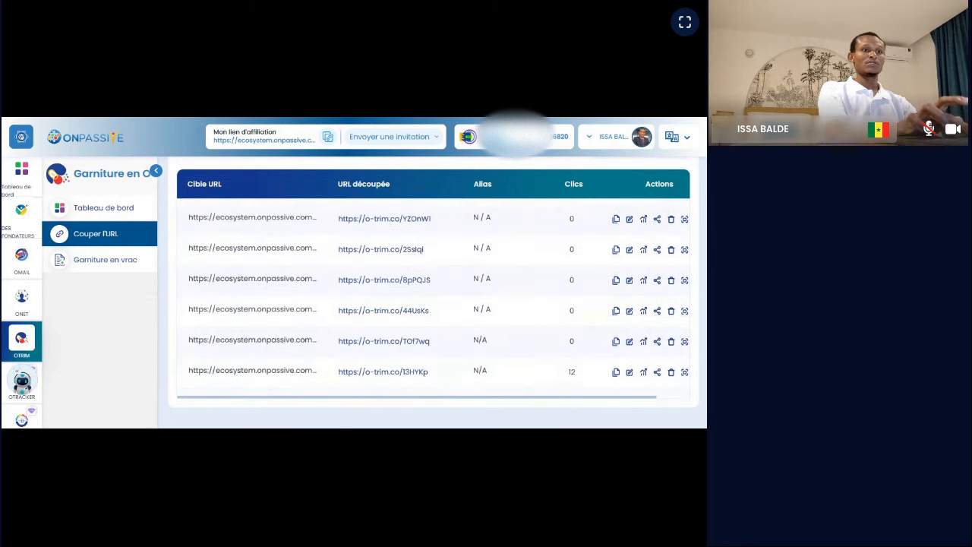
pyautogui.scroll(-10, 611, 374)
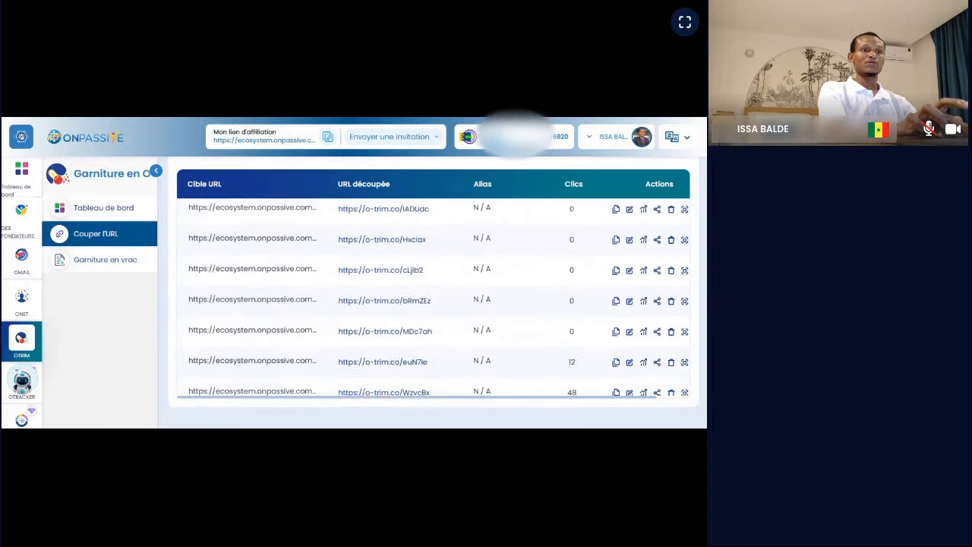
pyautogui.scroll(-3, 433, 296)
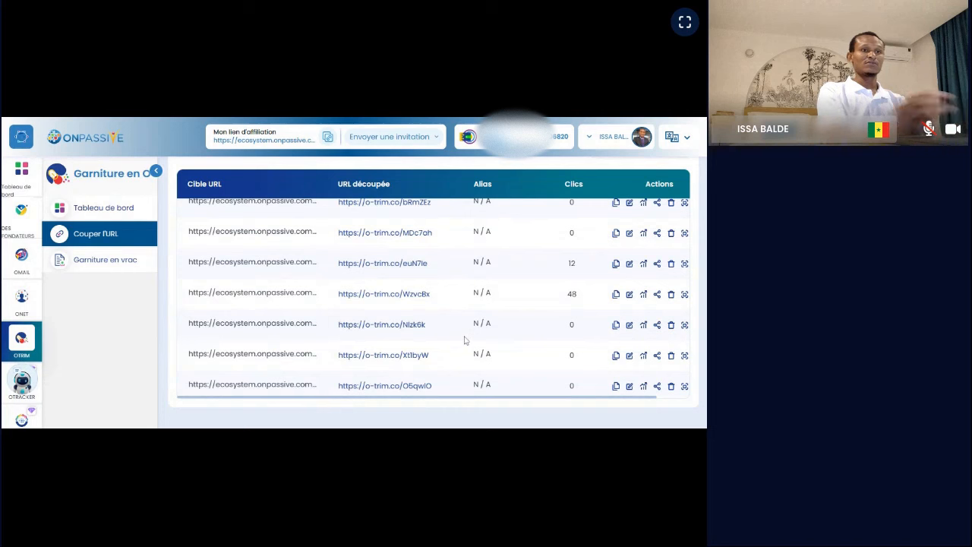
pyautogui.scroll(-1, 465, 340)
pyautogui.scroll(-10, 433, 296)
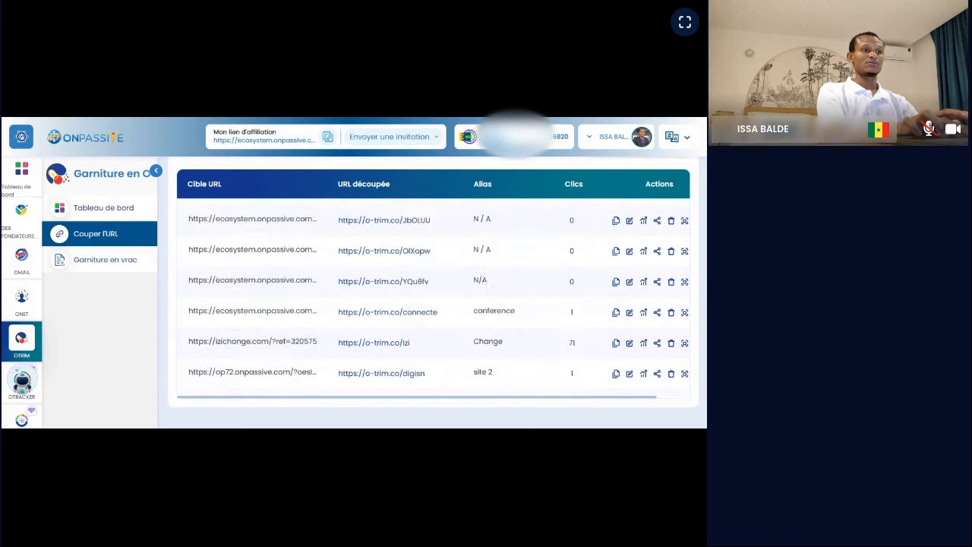
pyautogui.scroll(-10, 433, 296)
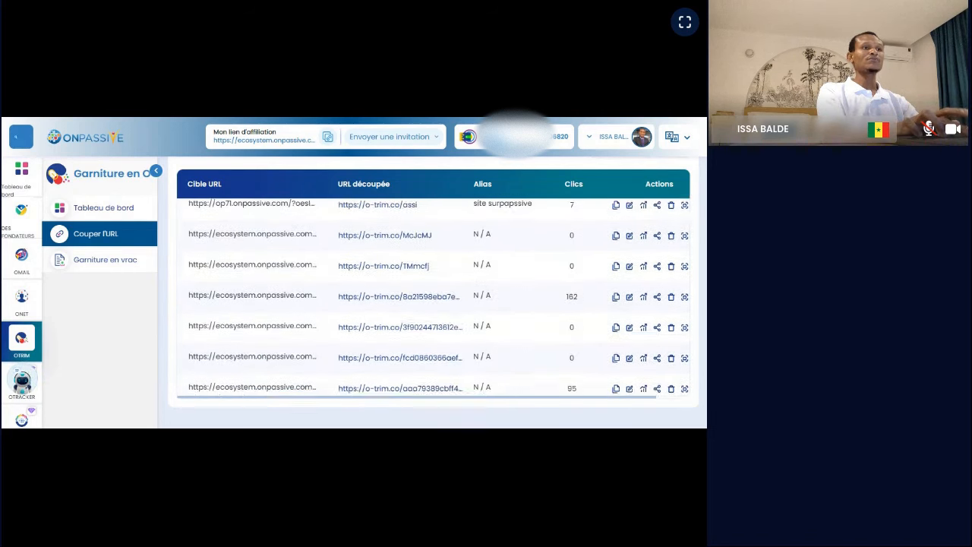
pyautogui.scroll(-2, 433, 296)
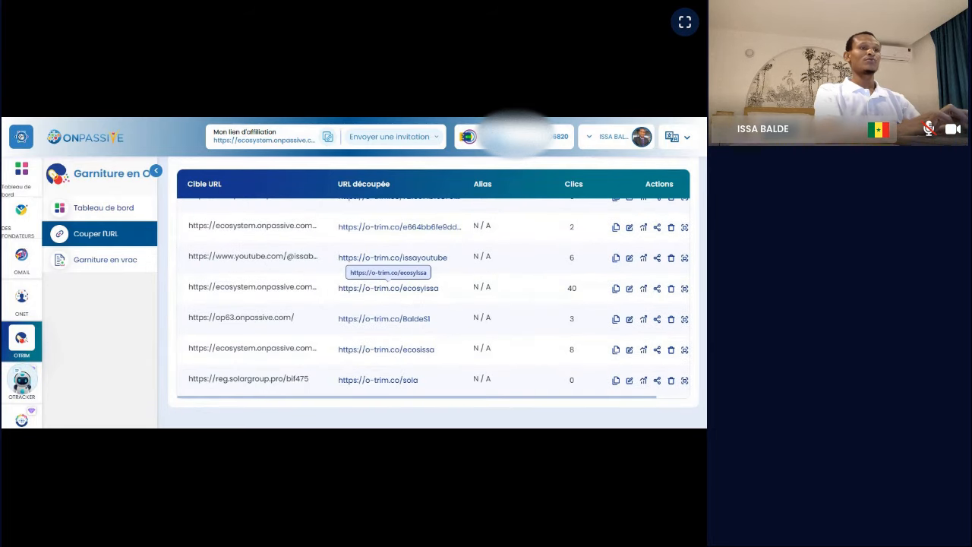
pyautogui.moveTo(422, 289)
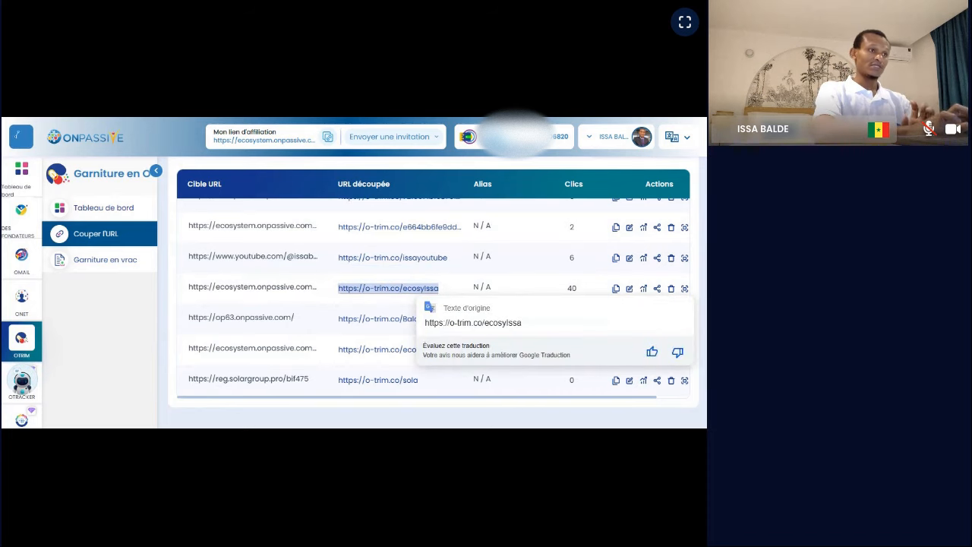
pyautogui.moveTo(265, 287)
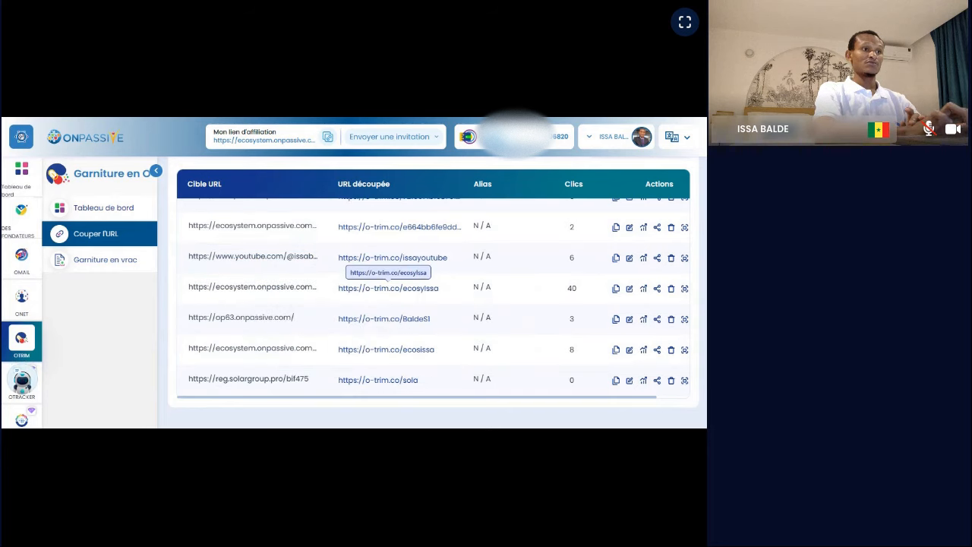
pyautogui.moveTo(388, 287)
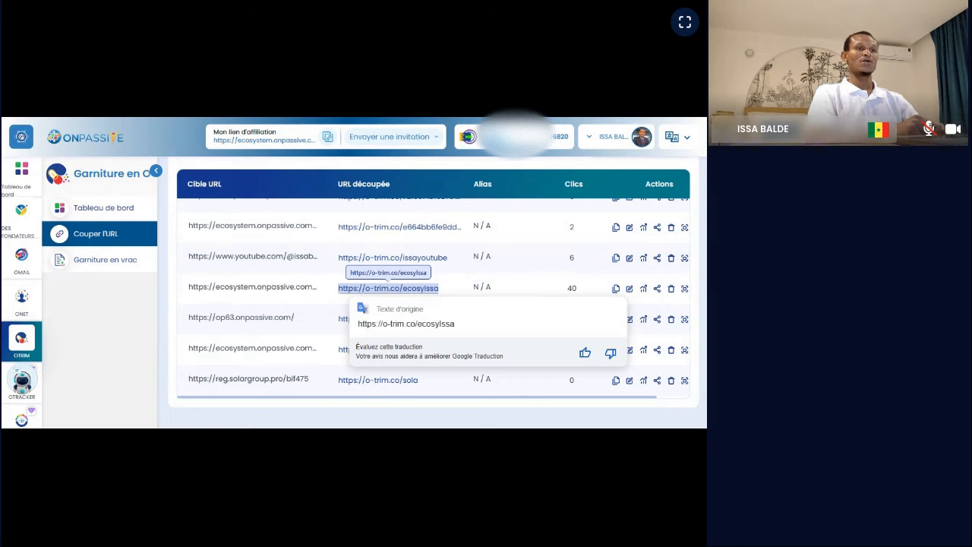
pyautogui.click(560, 204)
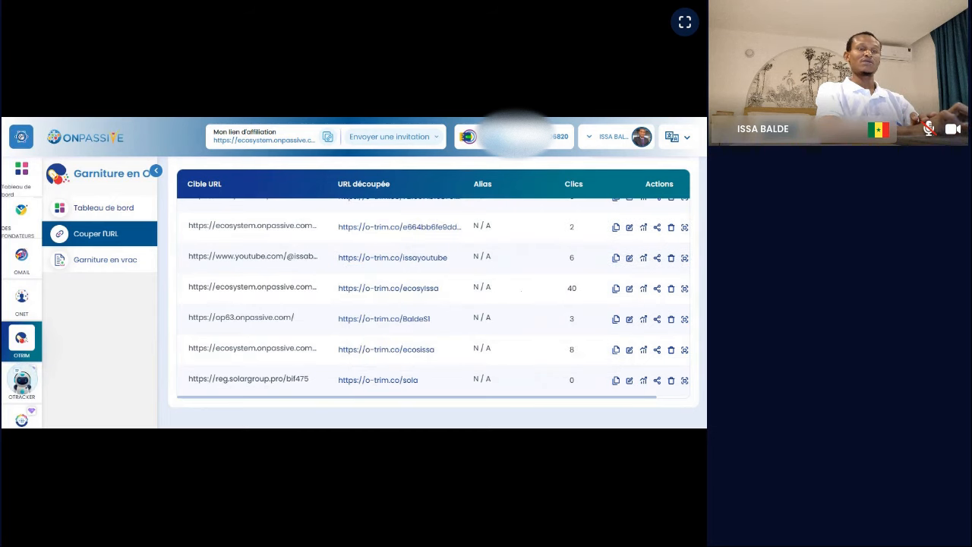
pyautogui.moveTo(572, 289)
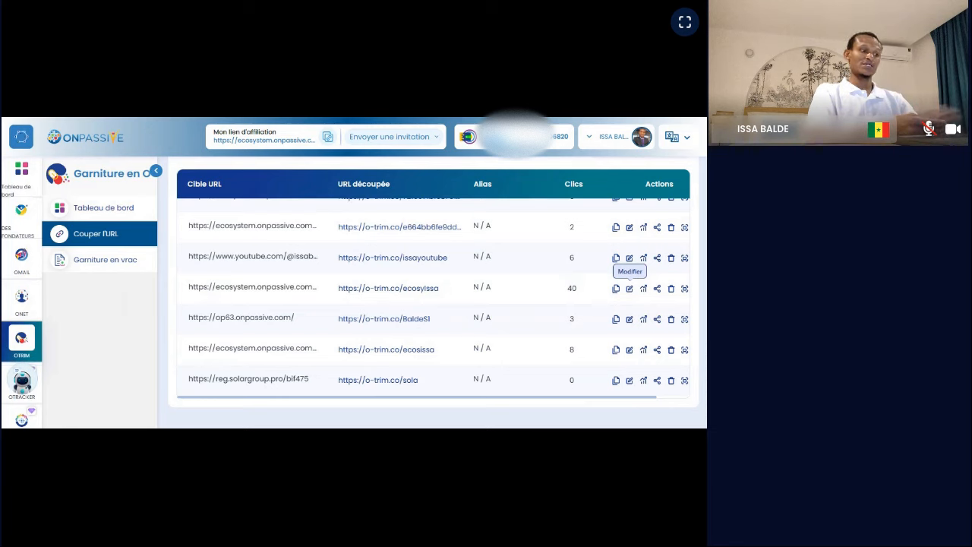
pyautogui.click(629, 289)
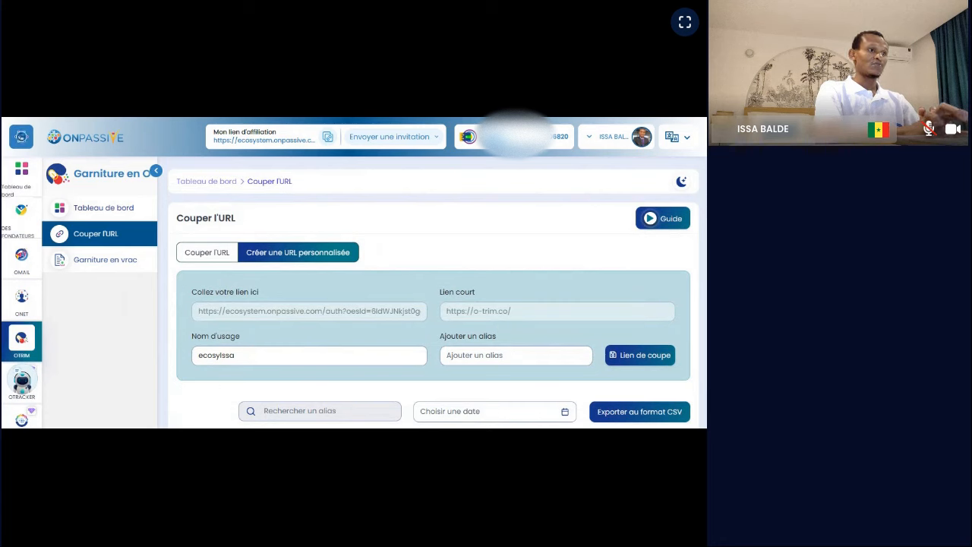
pyautogui.press('BackSpace')
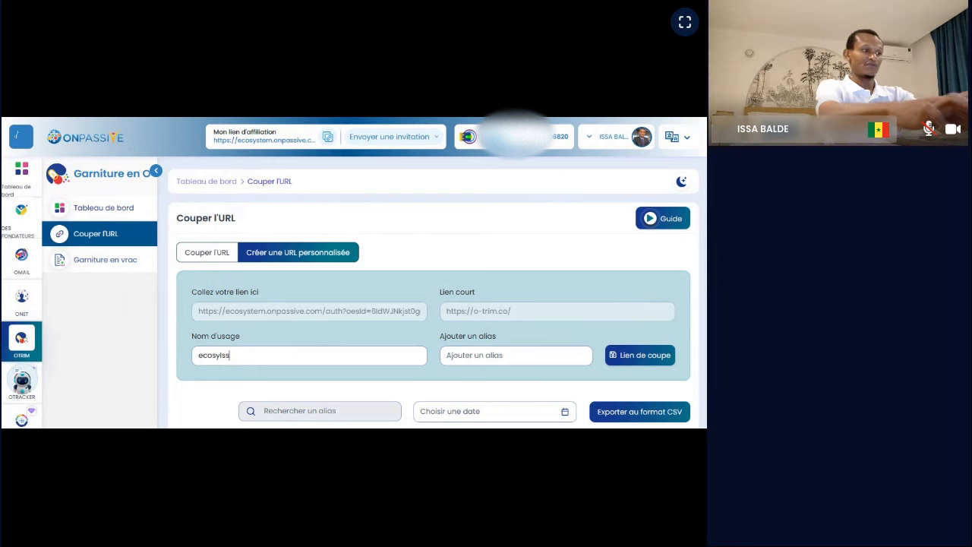
pyautogui.click(474, 355)
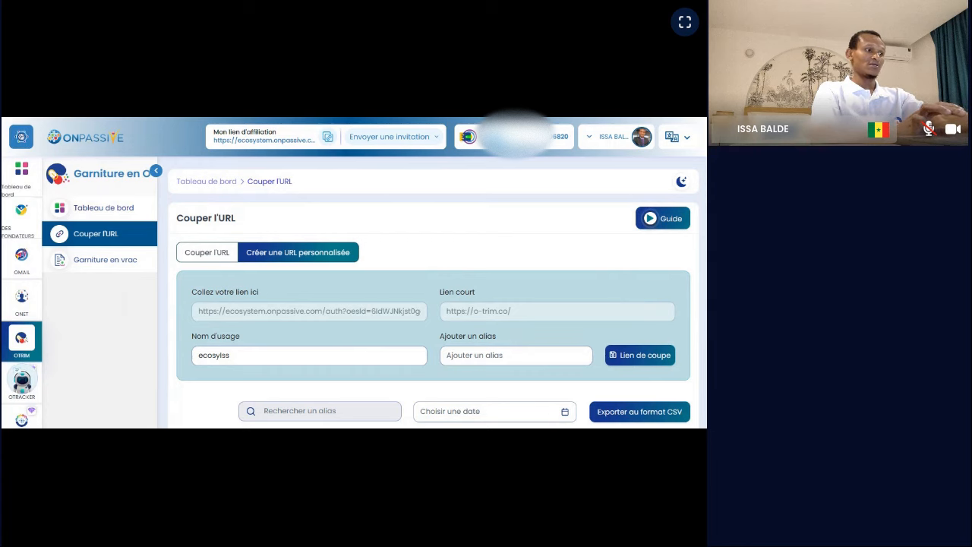
pyautogui.write('a')
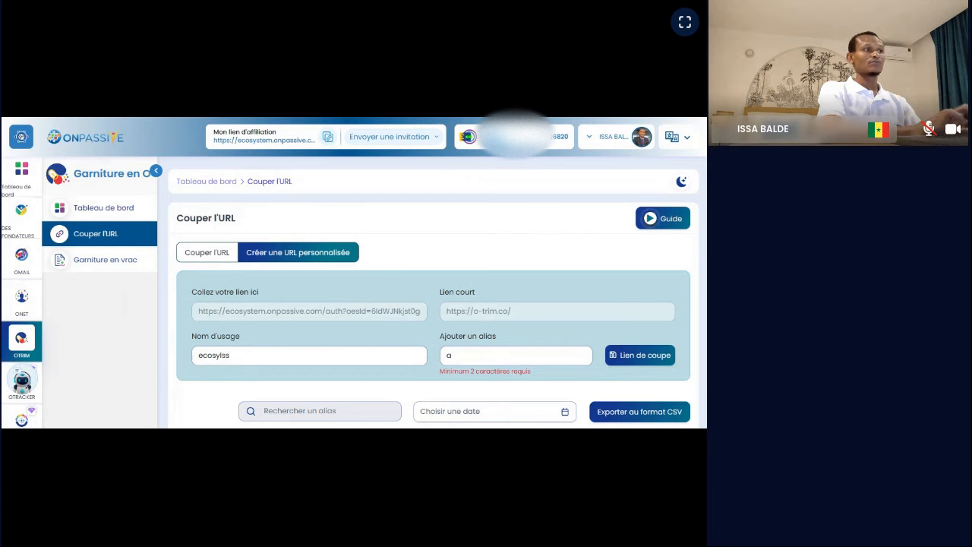
# Edit the ecosystem short link with 40 clicks, add the alias "ecos" and save the change.
pyautogui.scroll(-1, 483, 245)
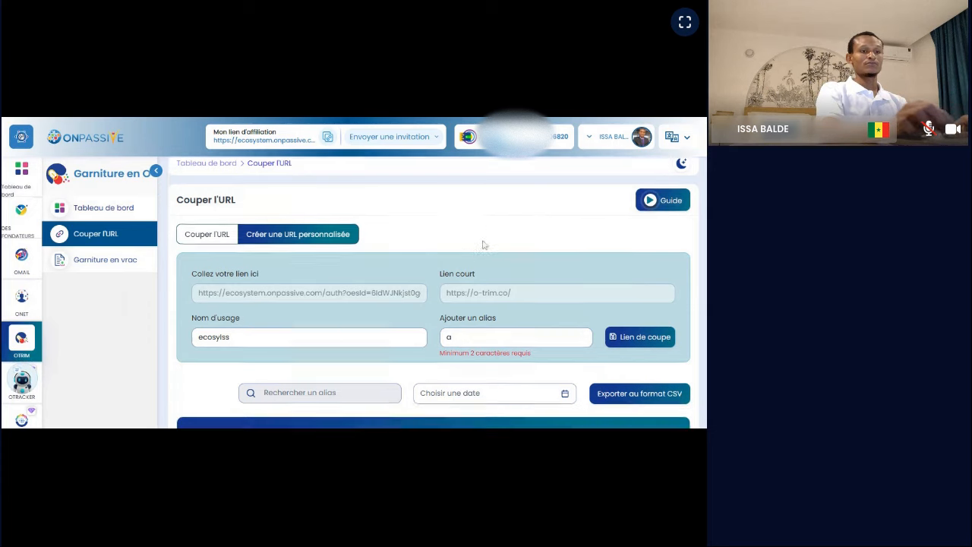
pyautogui.scroll(-5, 483, 245)
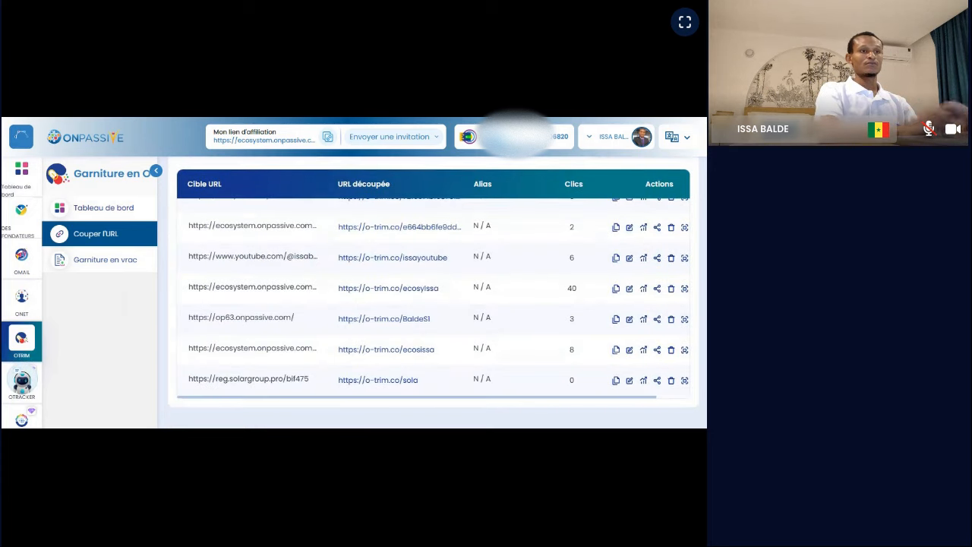
pyautogui.click(628, 291)
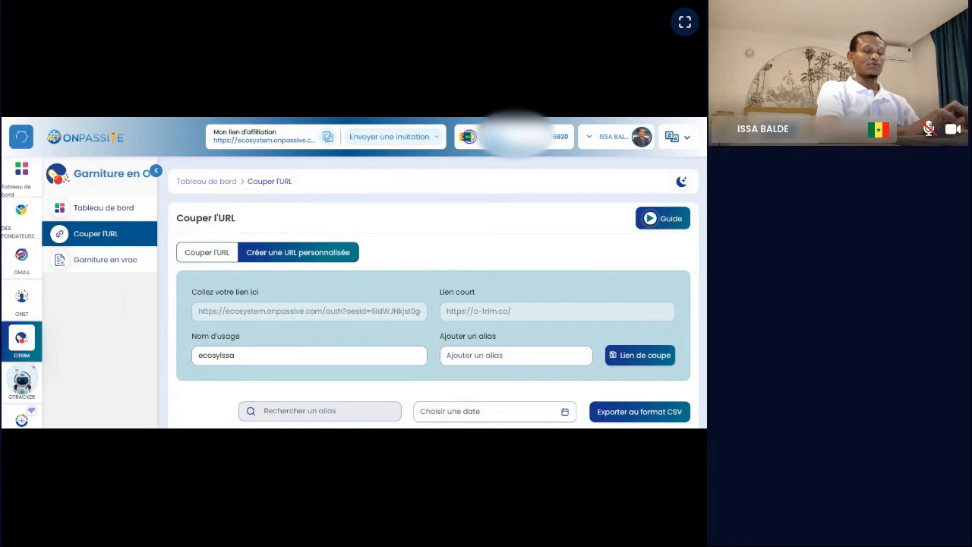
pyautogui.click(515, 355)
pyautogui.write('ecosysteme')
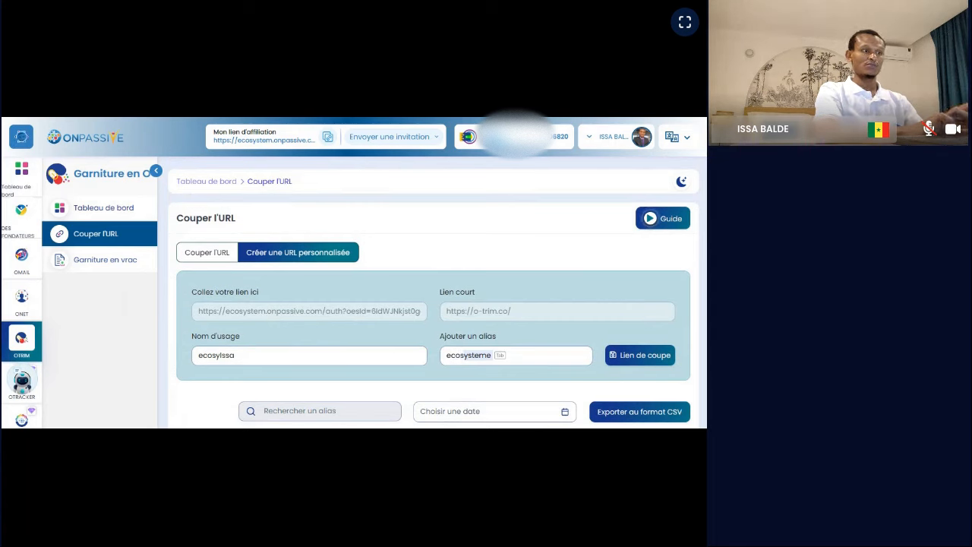
pyautogui.press('Escape')
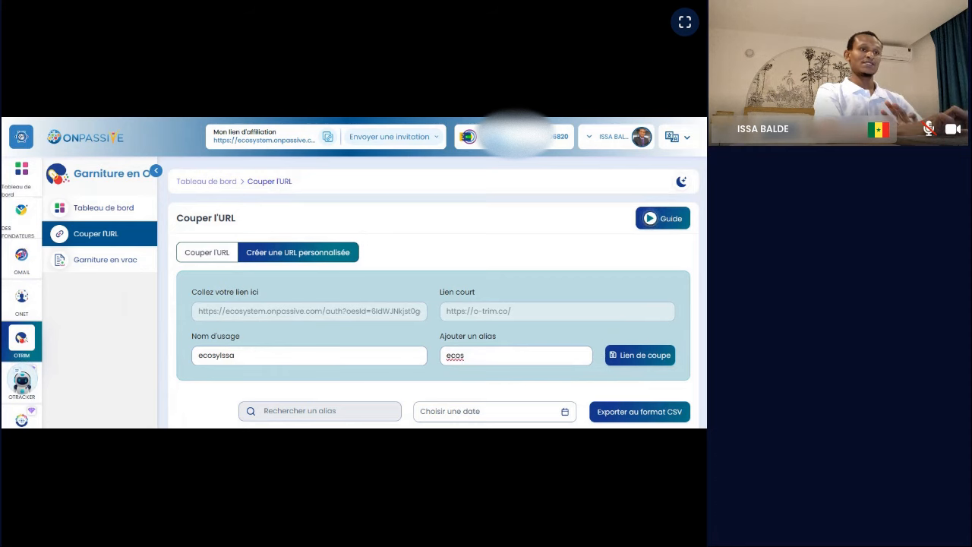
pyautogui.click(633, 356)
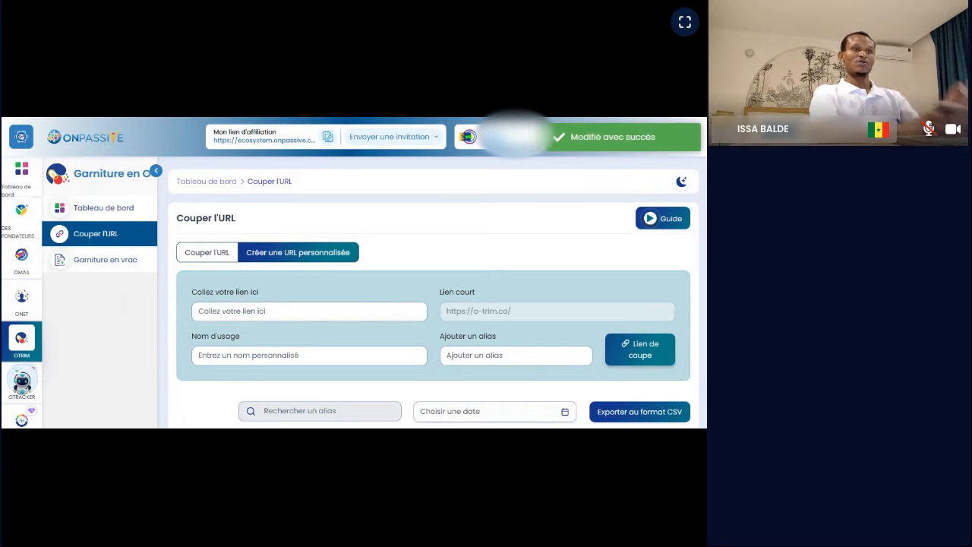
# Display the QR code of the YouTube channel's short link in the trimmed URLs list.
pyautogui.scroll(-5, 394, 394)
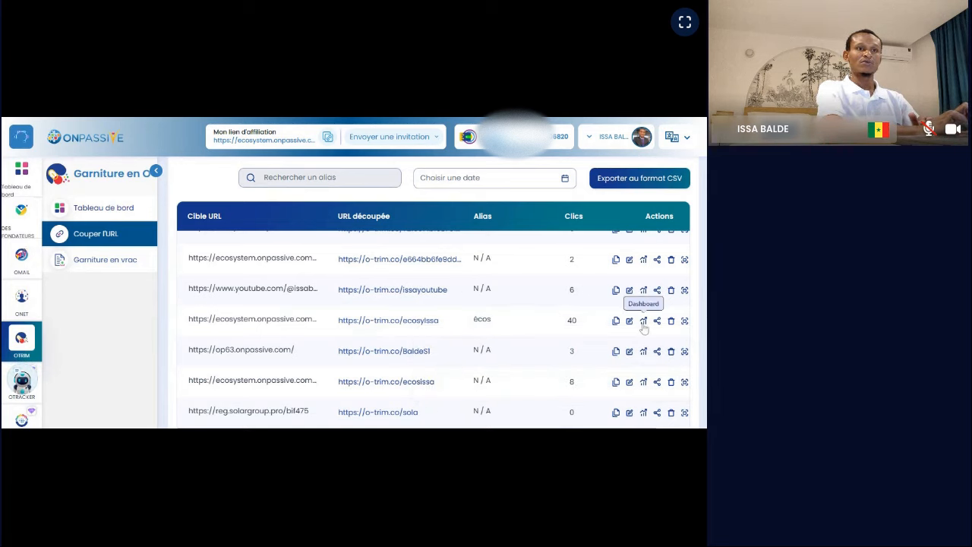
pyautogui.click(684, 291)
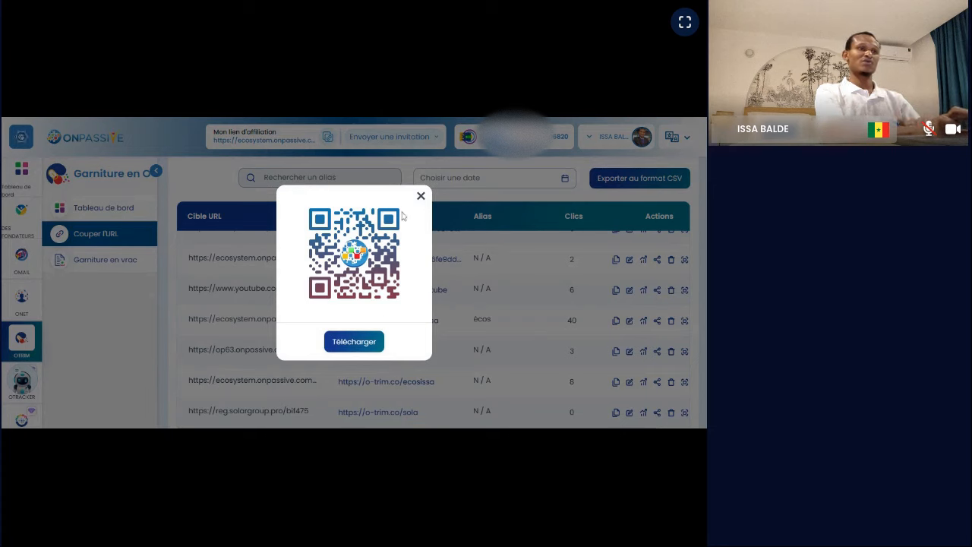
# Close the QR code and open the O-Trim dashboard to review the link and click totals.
pyautogui.click(420, 196)
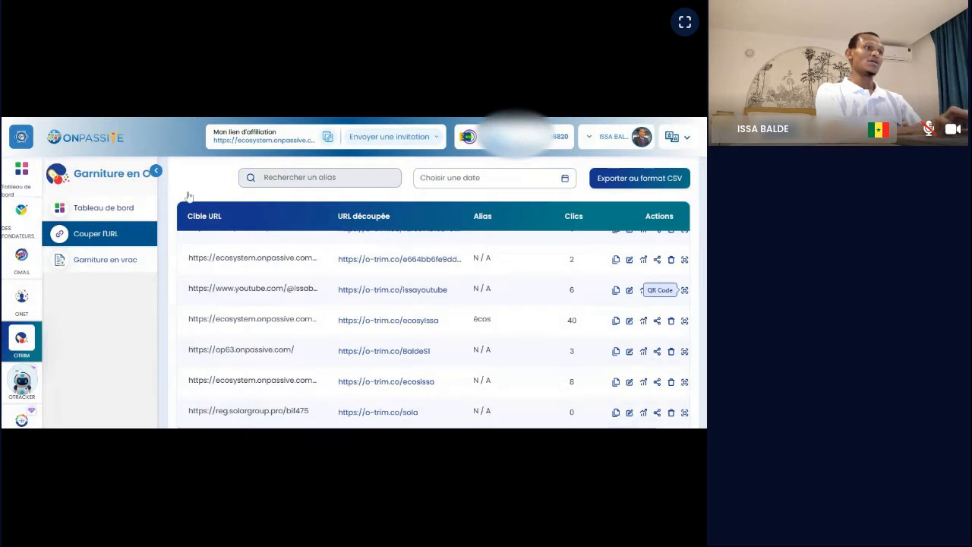
pyautogui.click(123, 213)
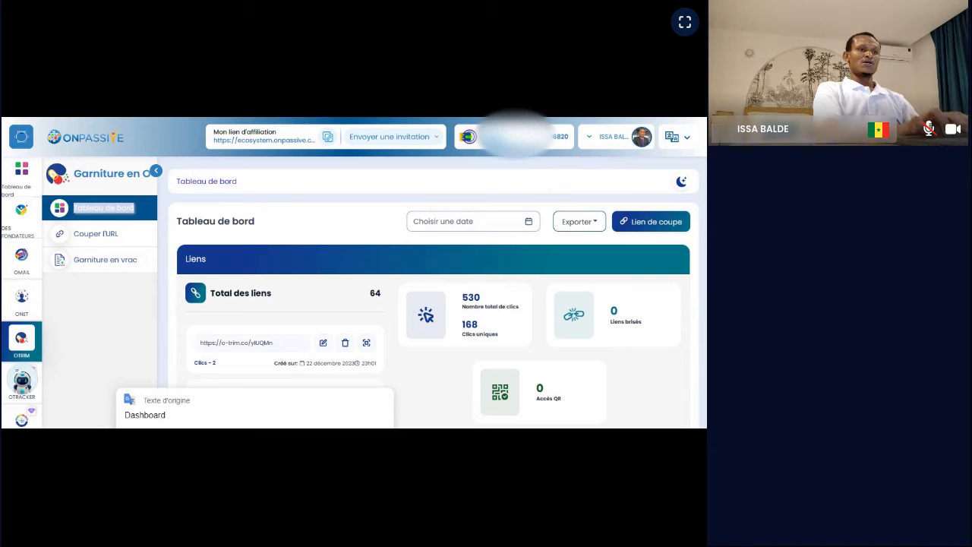
pyautogui.scroll(-2, 433, 304)
pyautogui.scroll(-5, 433, 304)
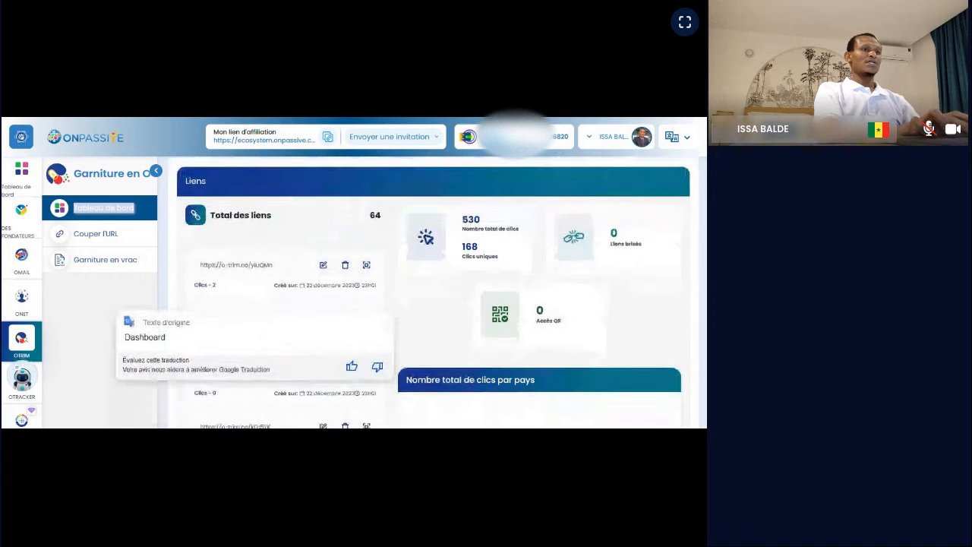
# Examine the click counts per country on the world map, including the United States, Canada, Nigeria, India, Ukraine and Senegal.
pyautogui.scroll(-2, 433, 303)
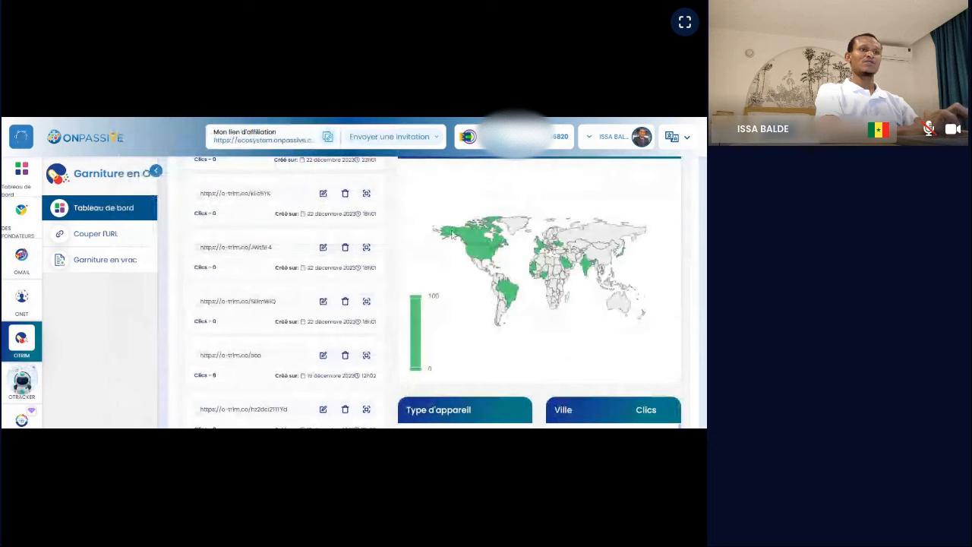
pyautogui.moveTo(451, 236)
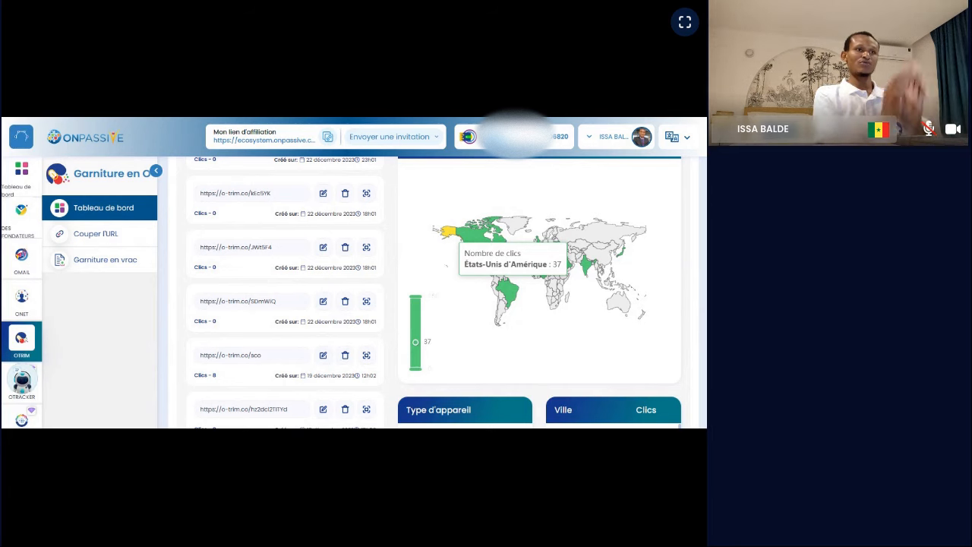
pyautogui.moveTo(481, 238)
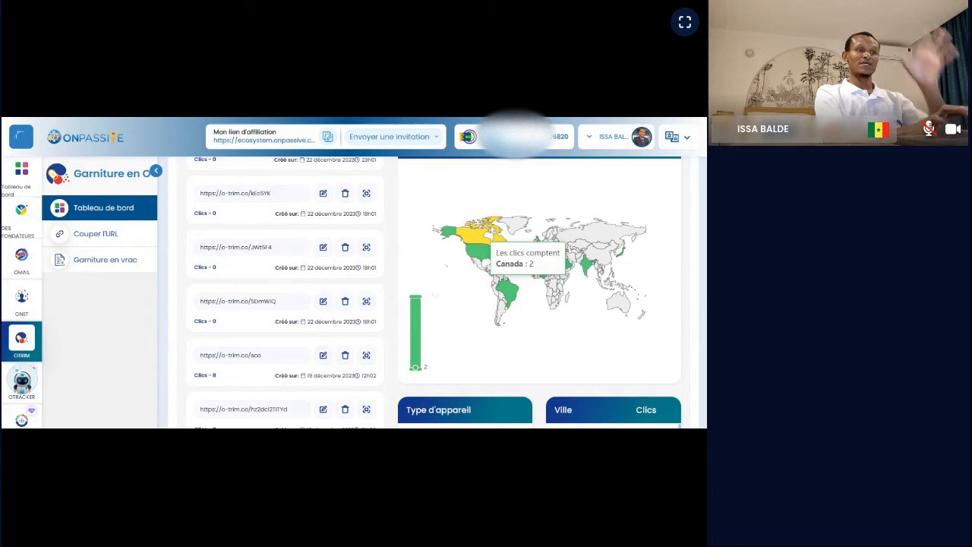
pyautogui.moveTo(482, 255)
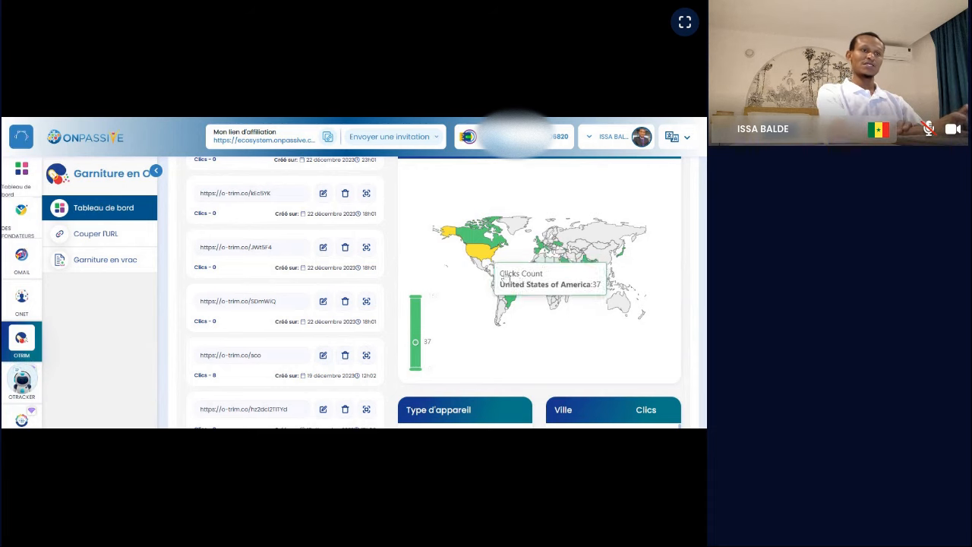
pyautogui.moveTo(510, 294)
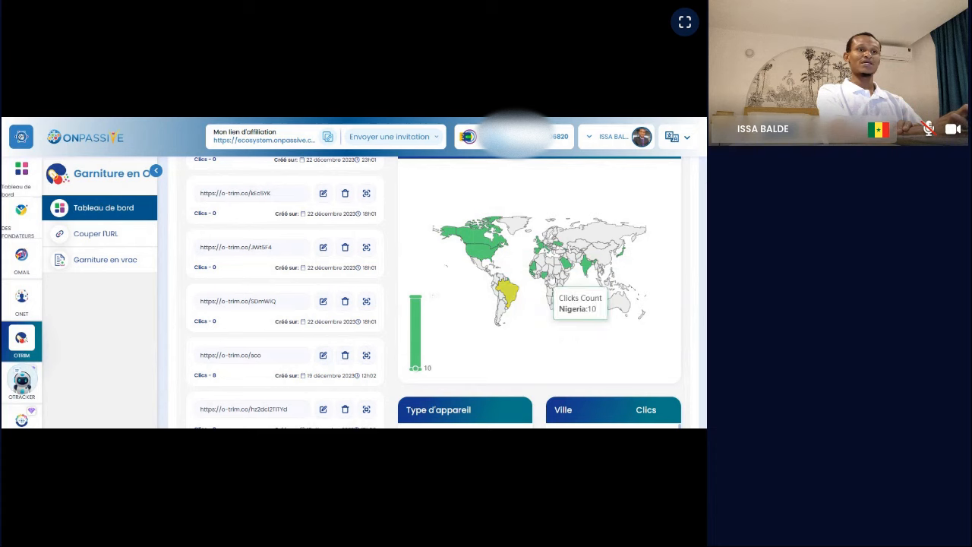
pyautogui.moveTo(564, 263)
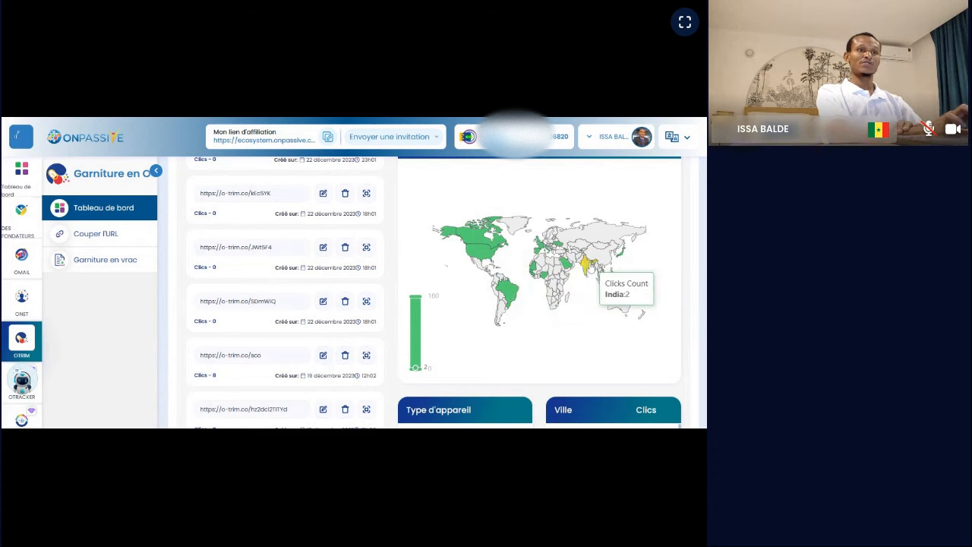
pyautogui.moveTo(541, 246)
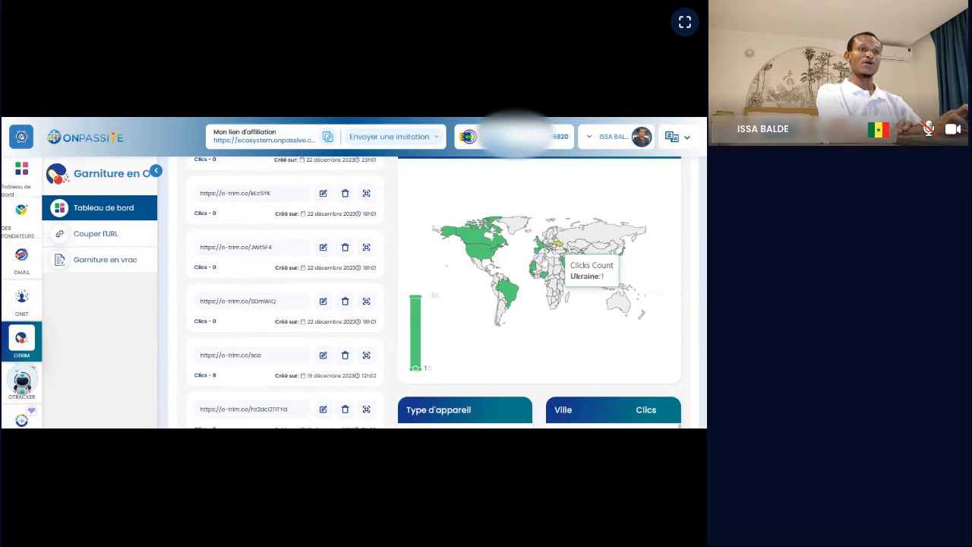
pyautogui.moveTo(532, 273)
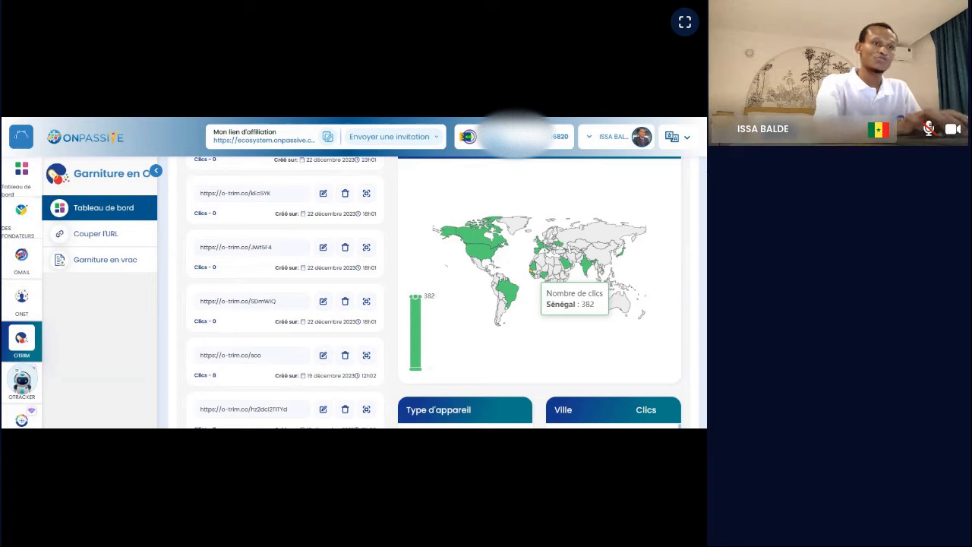
# Examine the clicks per city and the device type breakdown for mobile, desktop and tablet.
pyautogui.scroll(-3, 434, 292)
pyautogui.scroll(-2, 435, 292)
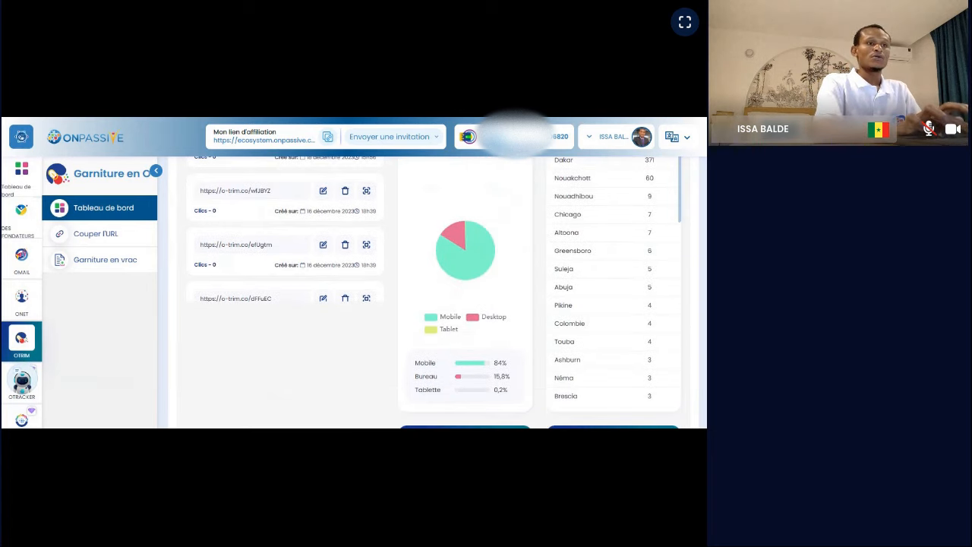
pyautogui.scroll(2, 435, 292)
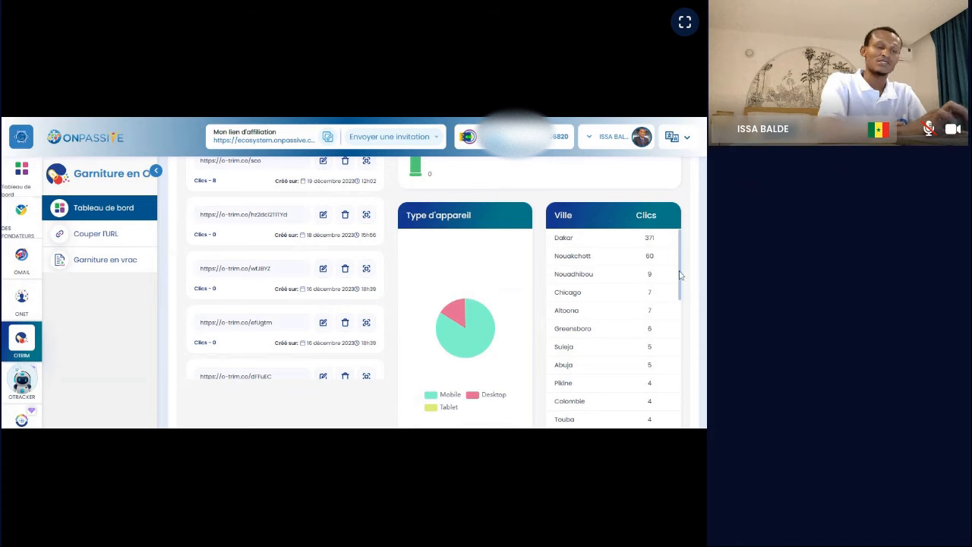
pyautogui.moveTo(680, 275); pyautogui.dragTo(680, 281)
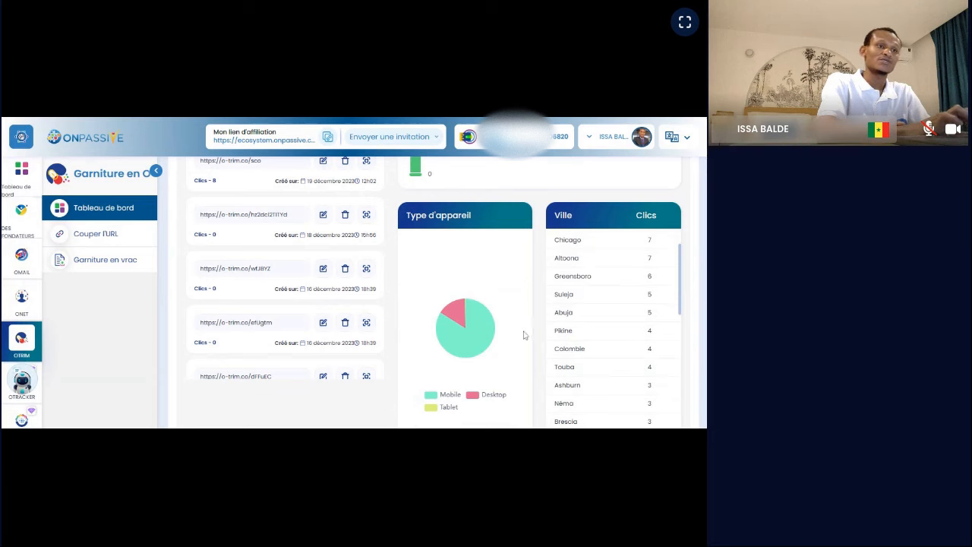
pyautogui.scroll(-1, 483, 289)
pyautogui.scroll(-1, 483, 289)
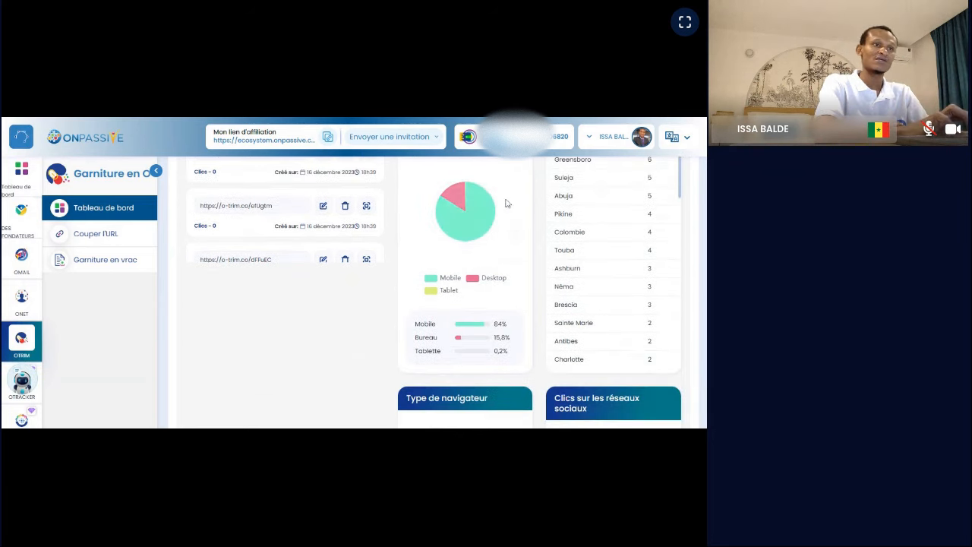
pyautogui.moveTo(475, 220)
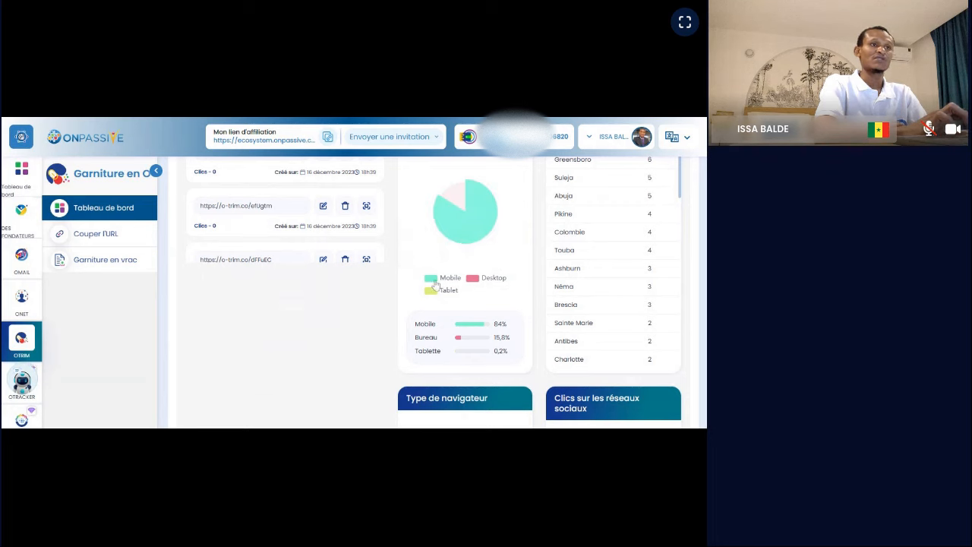
pyautogui.moveTo(460, 202)
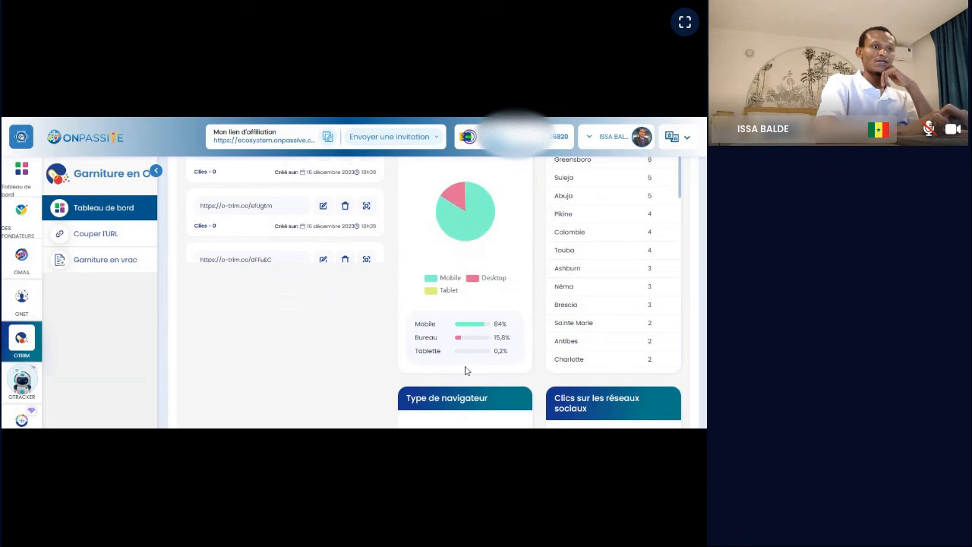
# Examine the browser type breakdown and the clicks from social networks, then return to the device and city statistics.
pyautogui.scroll(-3, 467, 372)
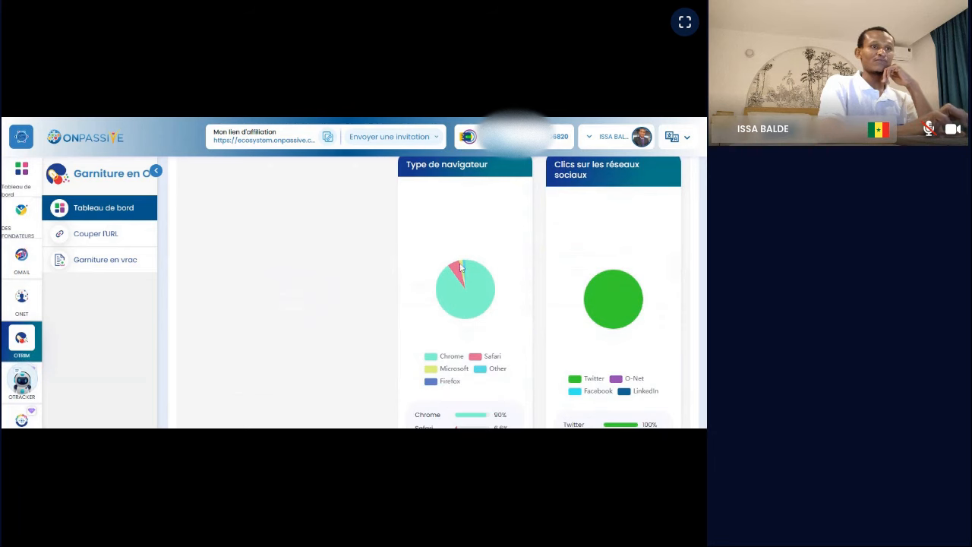
pyautogui.moveTo(458, 295)
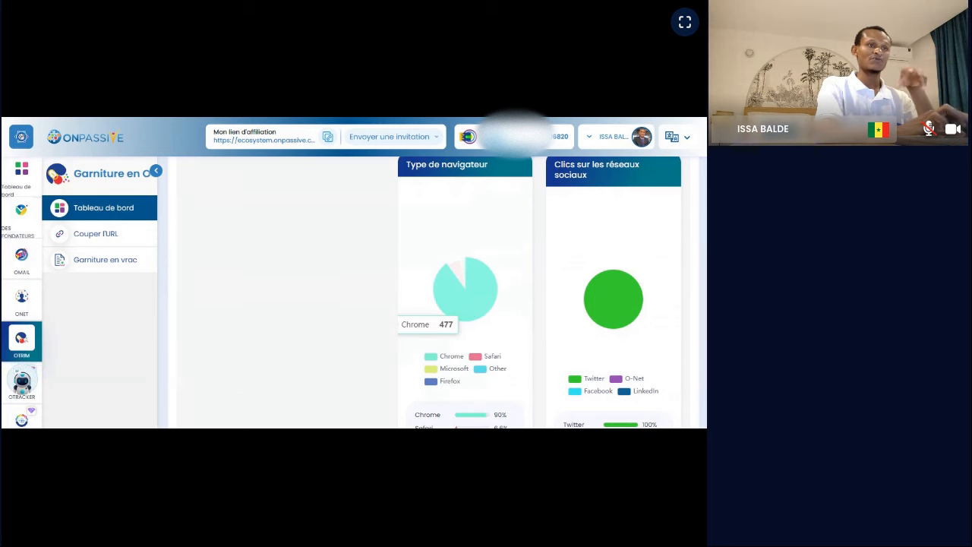
pyautogui.moveTo(458, 275)
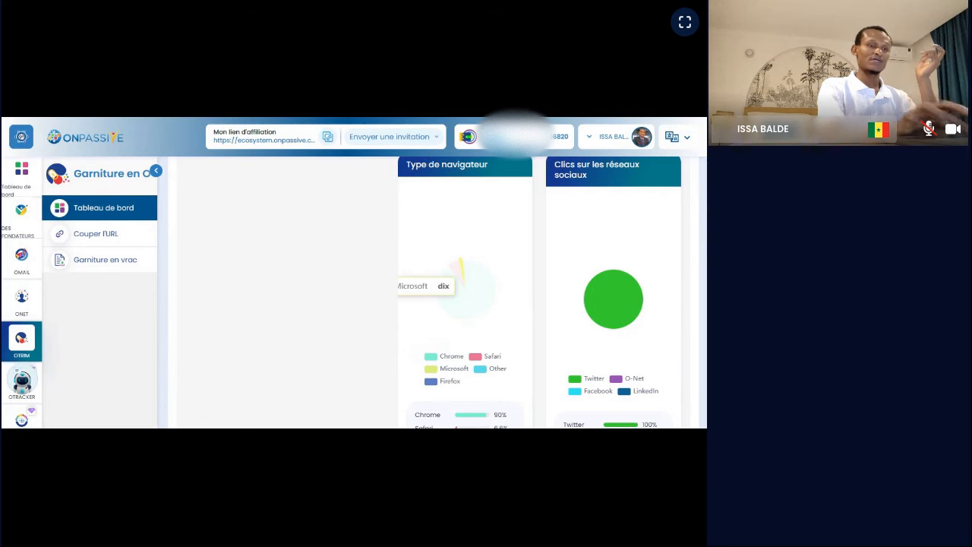
pyautogui.scroll(-3, 434, 293)
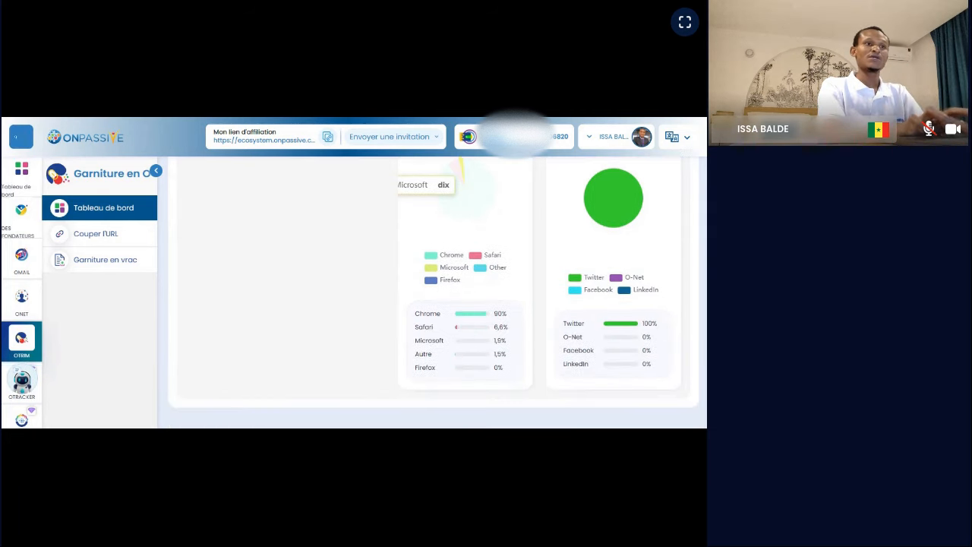
pyautogui.scroll(8, 433, 293)
pyautogui.scroll(5, 434, 293)
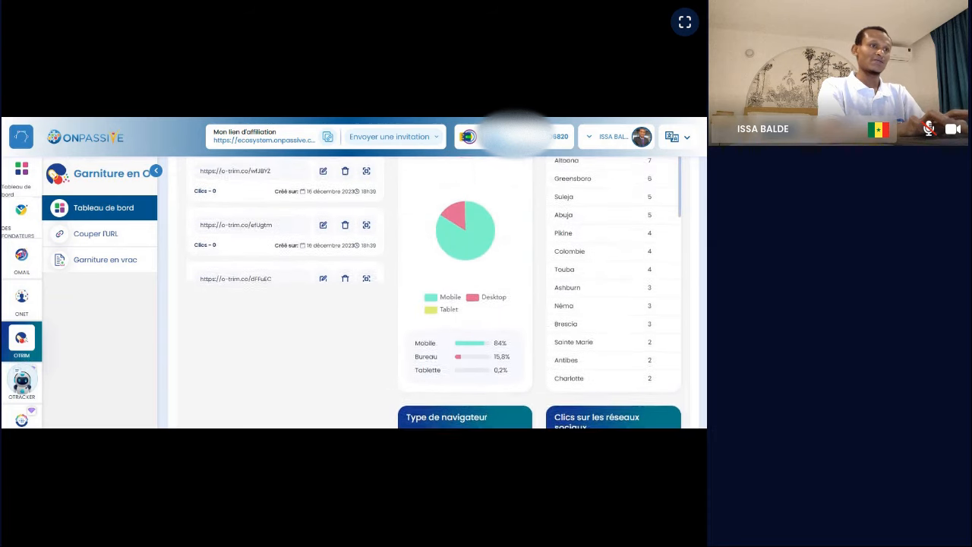